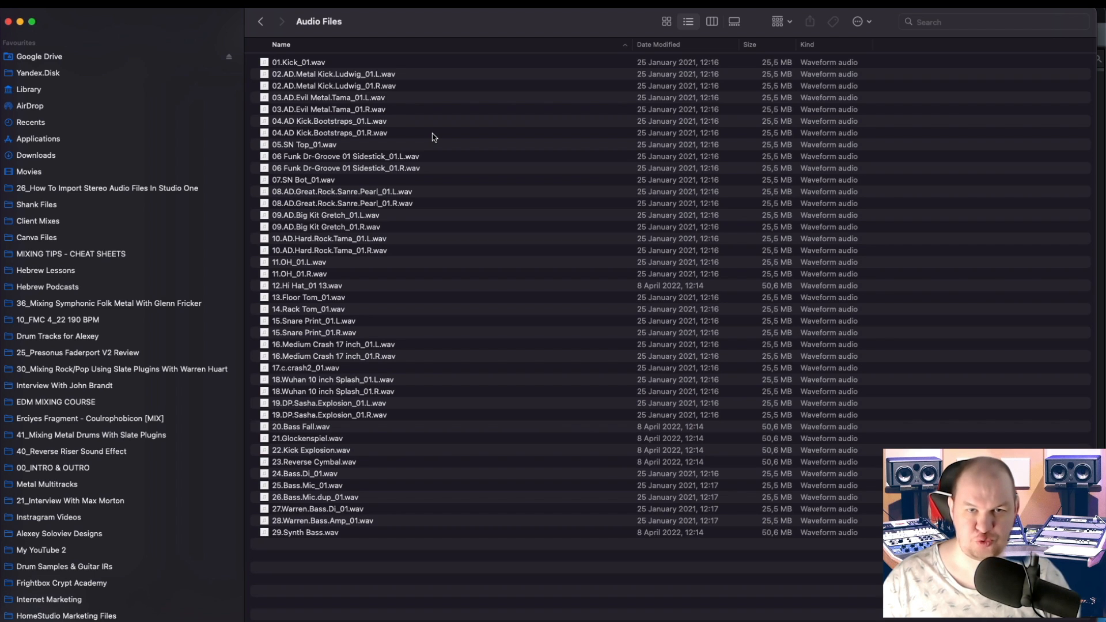
Import all the wave files from the Audio Files folder into the empty Importing Stereo Files song in Studio One
{"action": "key", "text": "super+a"}
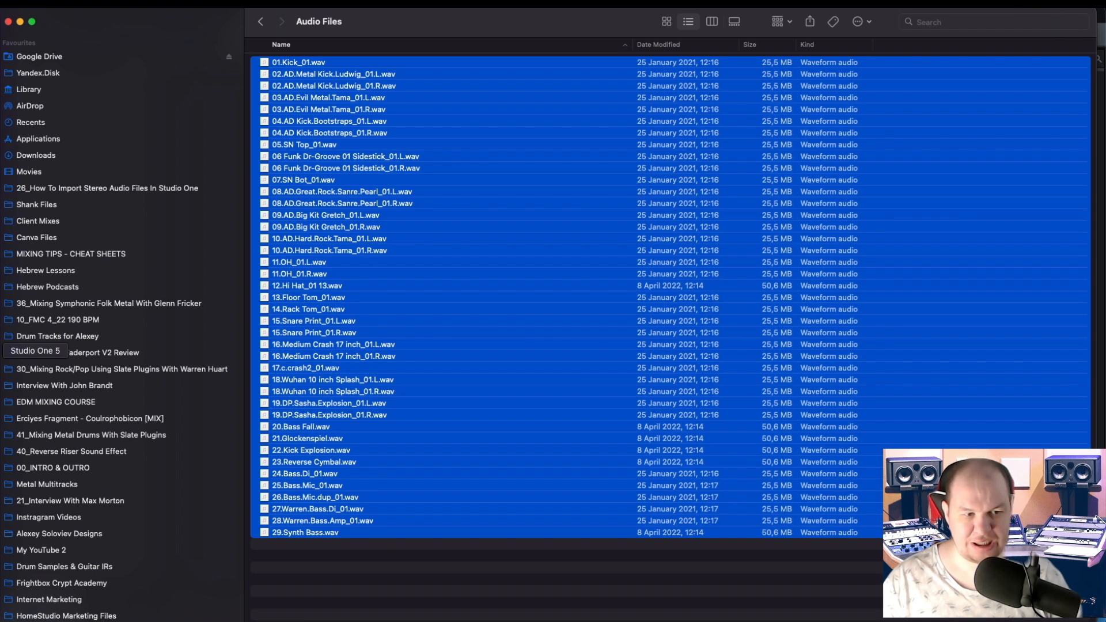
{"action": "left_click", "coordinate": [1, 351]}
{"action": "left_click", "coordinate": [1, 50]}
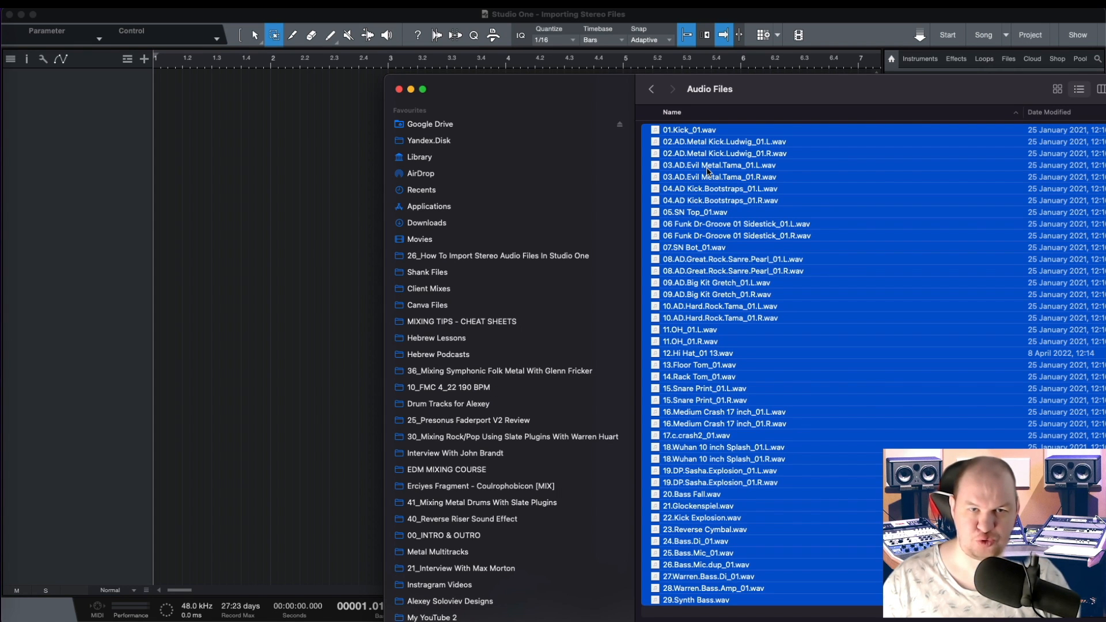
{"action": "left_click_drag", "start_coordinate": [713, 169], "coordinate": [175, 168]}
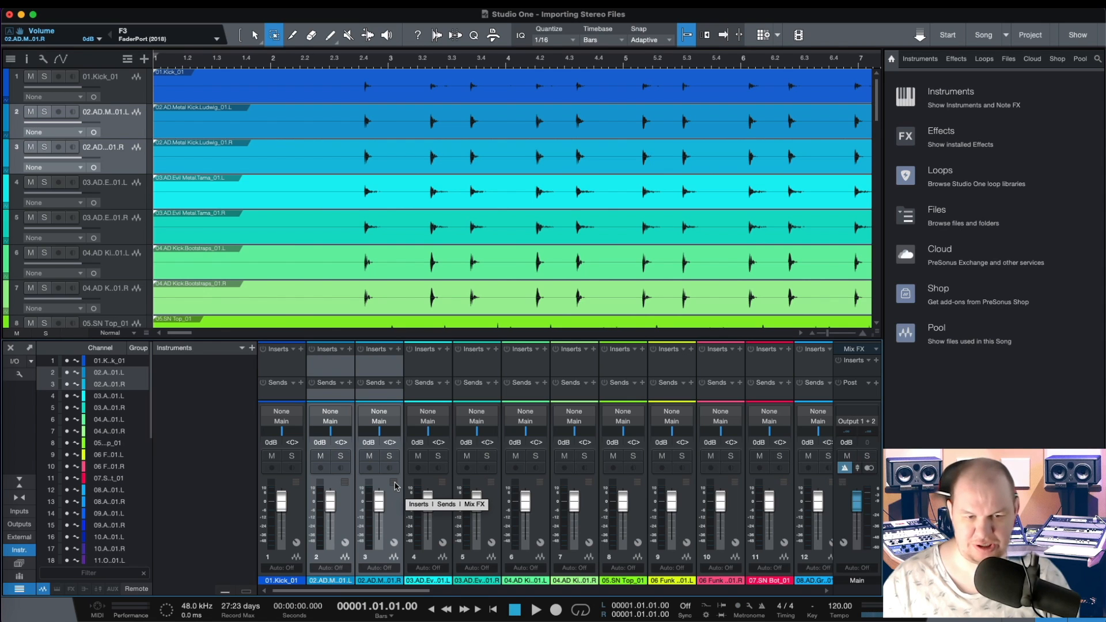
Add a bus channel to the console
{"action": "right_click", "coordinate": [395, 487]}
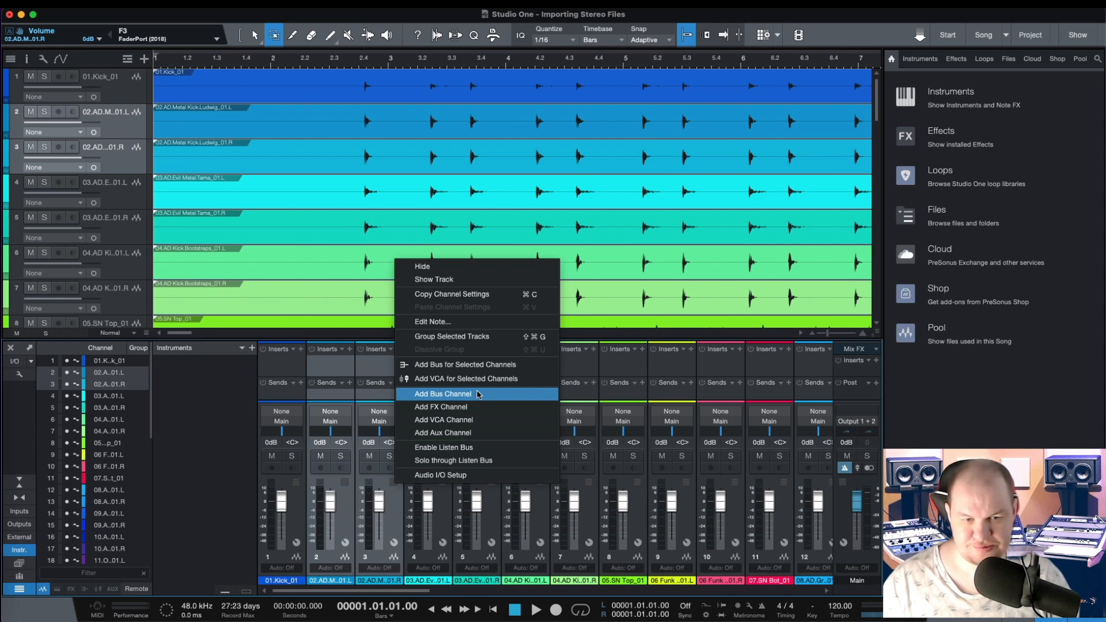
{"action": "left_click", "coordinate": [477, 395]}
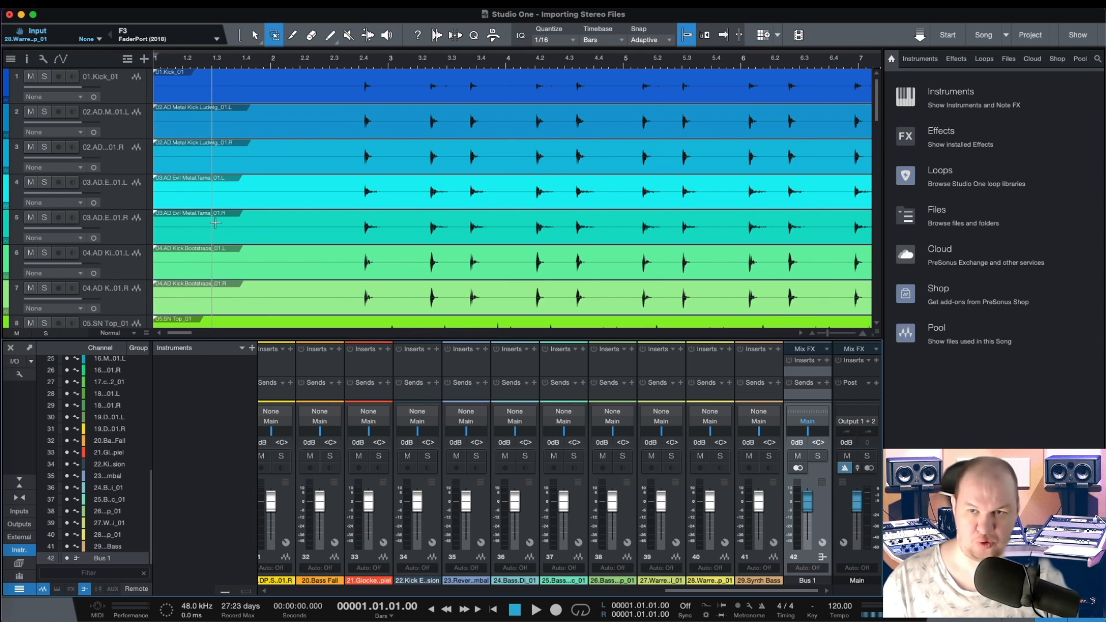
Browse the YOUTUBE volume to the Audio Files folder inside 26_How To Import Stereo Audio Files In Studio One
{"action": "left_click", "coordinate": [937, 210]}
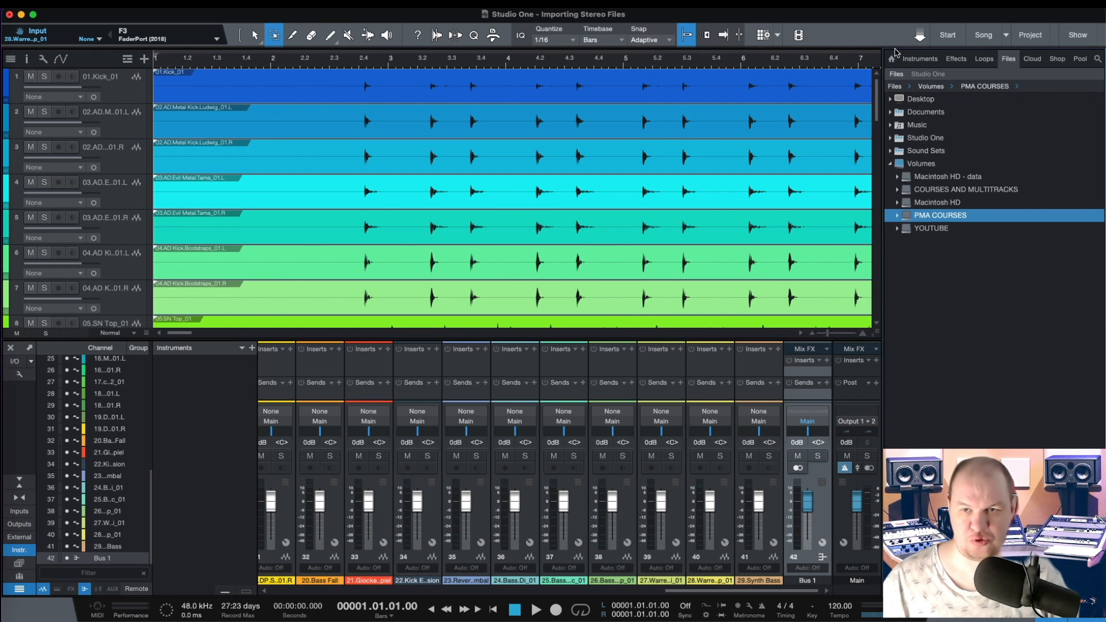
{"action": "left_click", "coordinate": [1009, 63]}
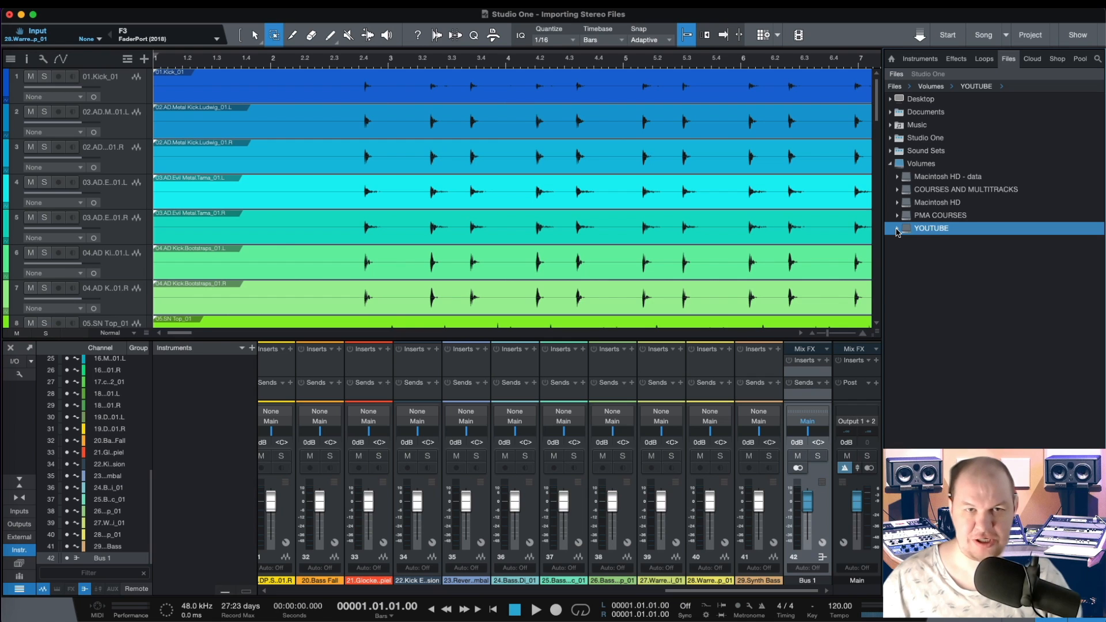
{"action": "left_click", "coordinate": [898, 229]}
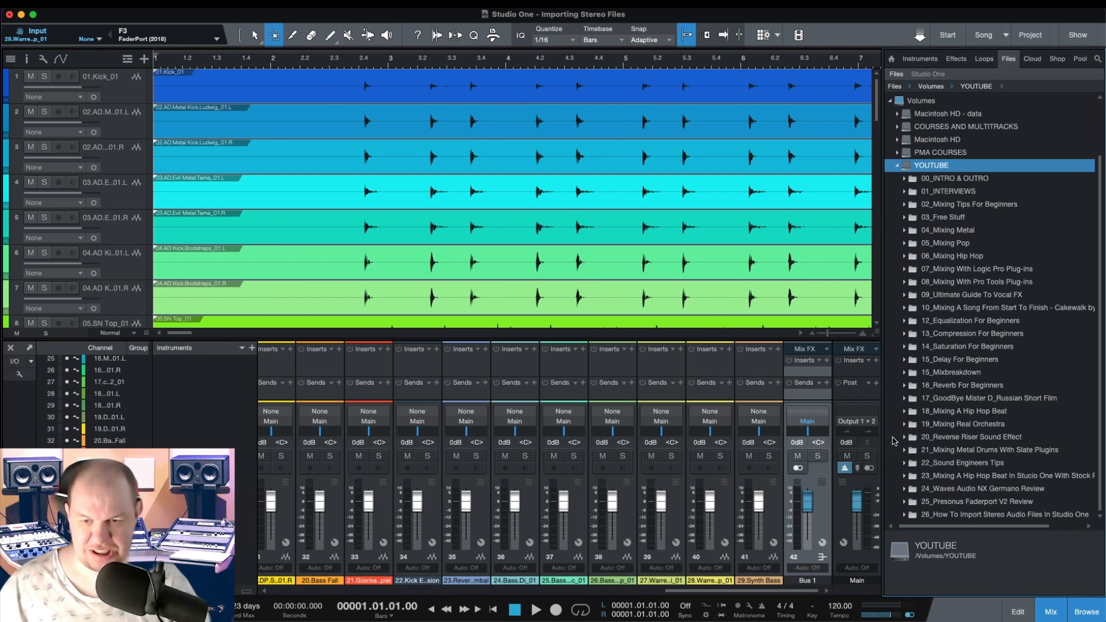
{"action": "left_click", "coordinate": [905, 516]}
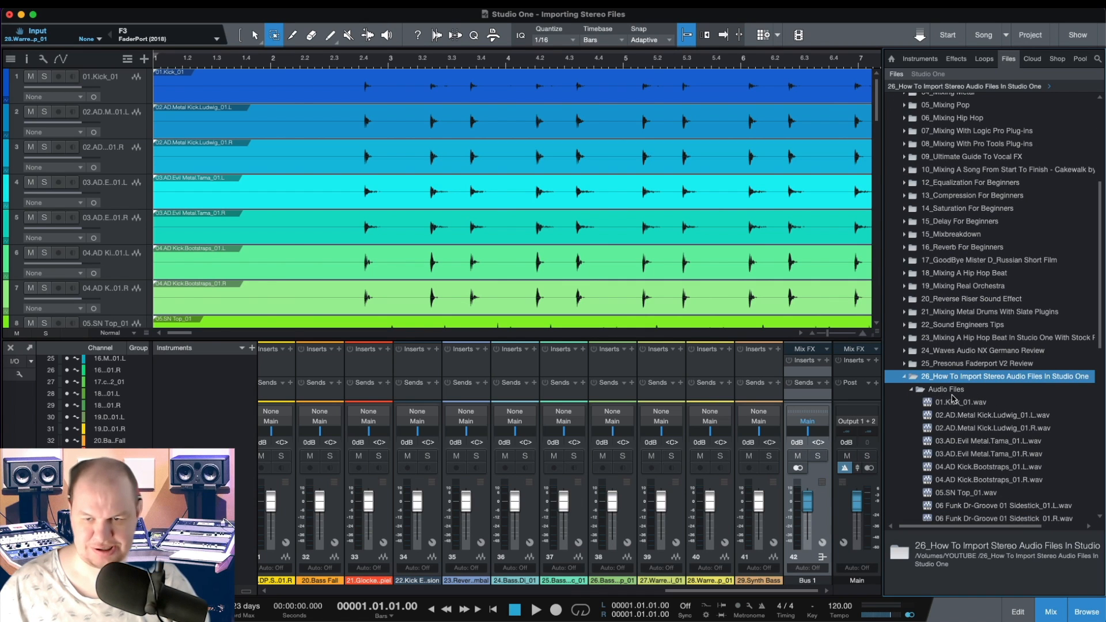
{"action": "scroll", "coordinate": [918, 423], "scroll_direction": "down", "scroll_amount": 5}
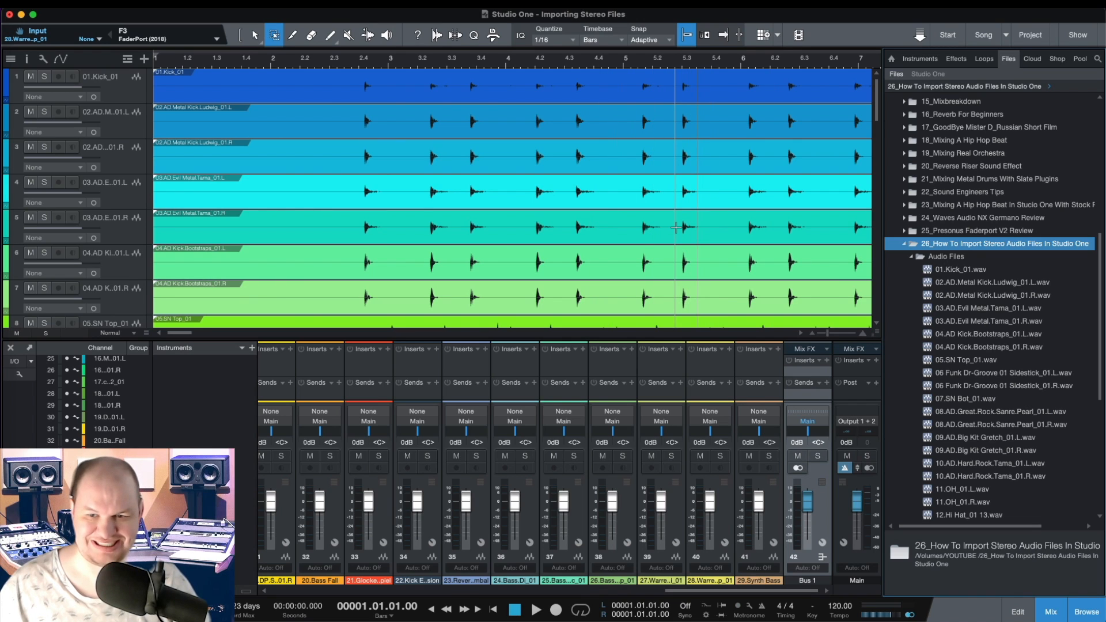
{"action": "scroll", "coordinate": [916, 305], "scroll_direction": "down", "scroll_amount": 5}
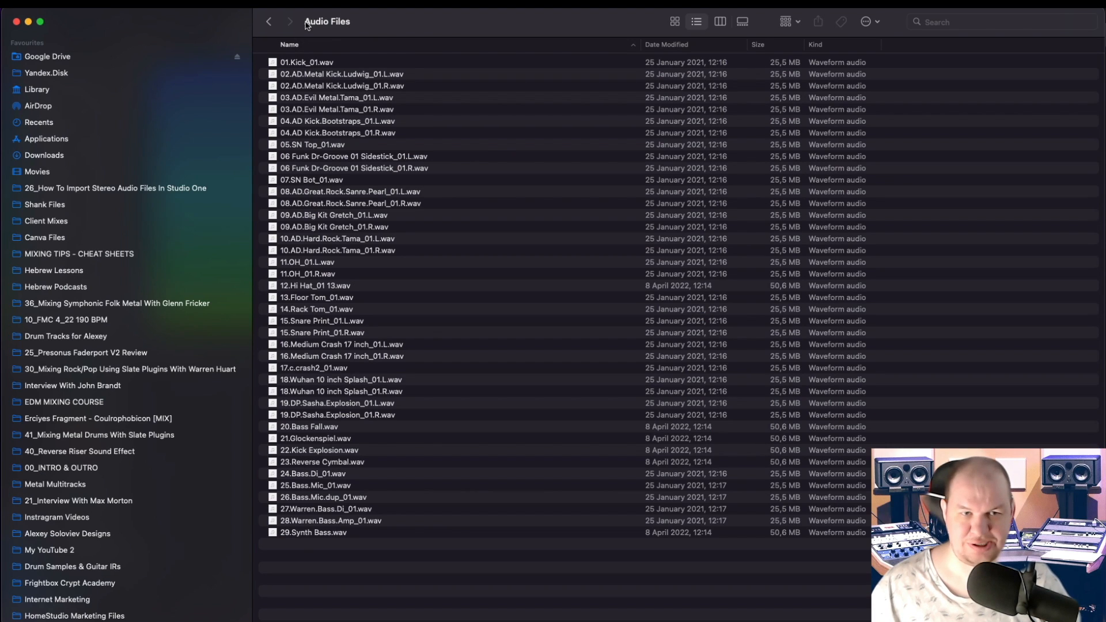
In Finder, group all paired .L and .R wave files into a new folder named STEREO and expand it
{"action": "left_click", "coordinate": [326, 75]}
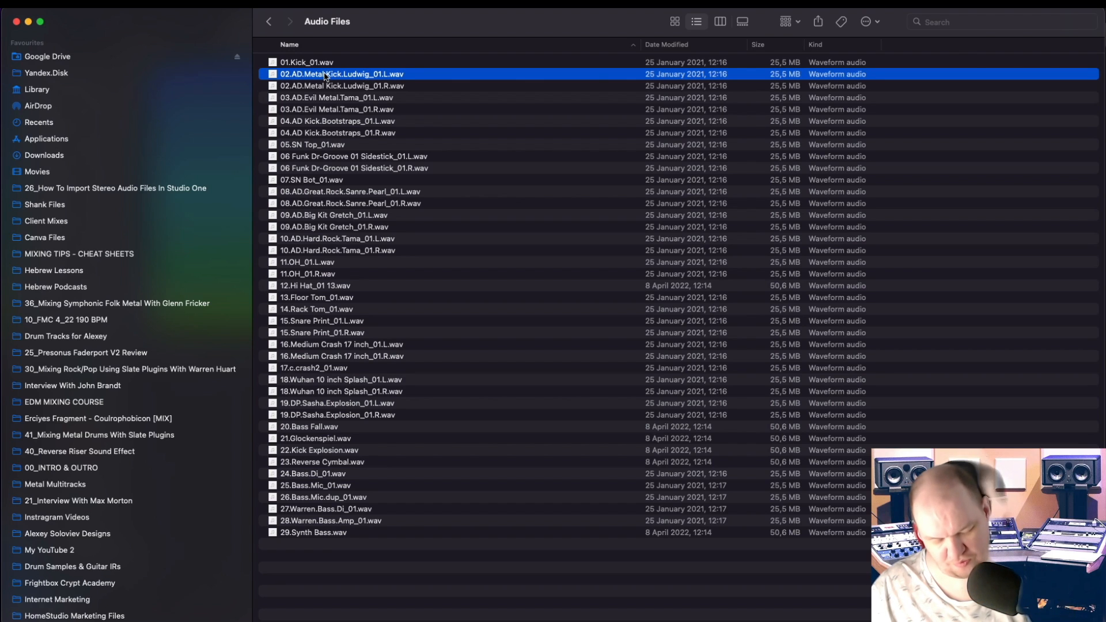
{"action": "key", "text": "super+a"}
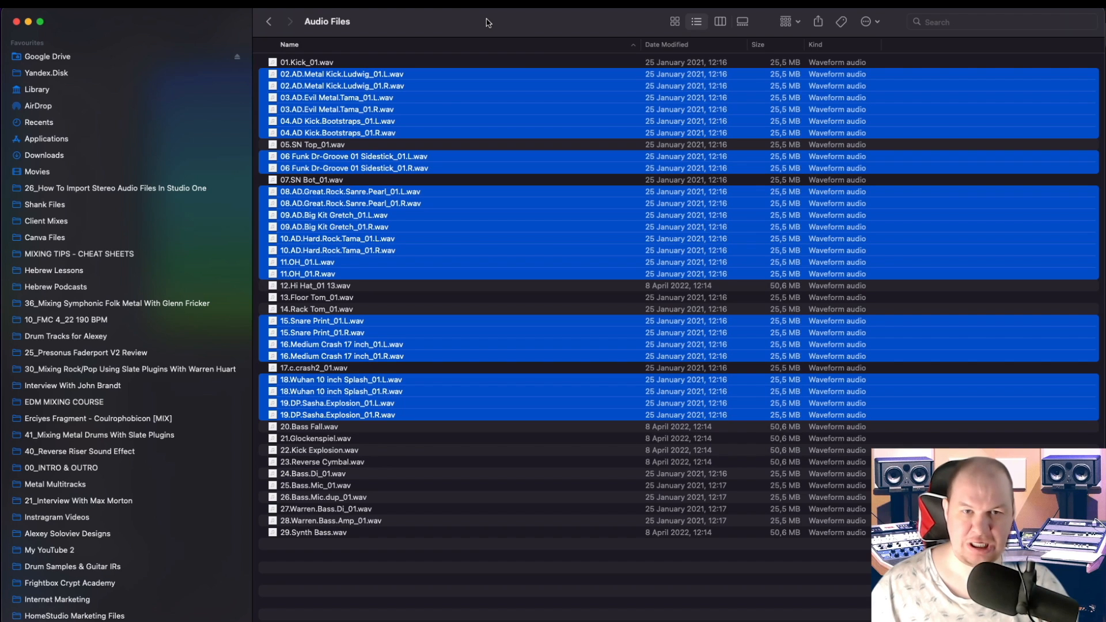
{"action": "right_click", "coordinate": [370, 72]}
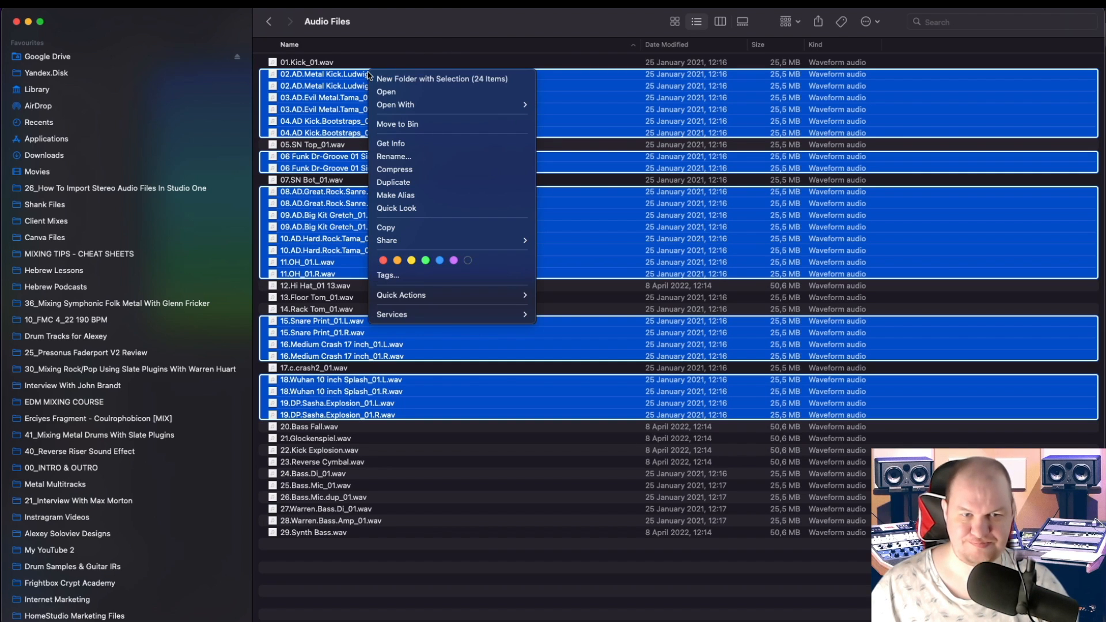
{"action": "left_click", "coordinate": [463, 80]}
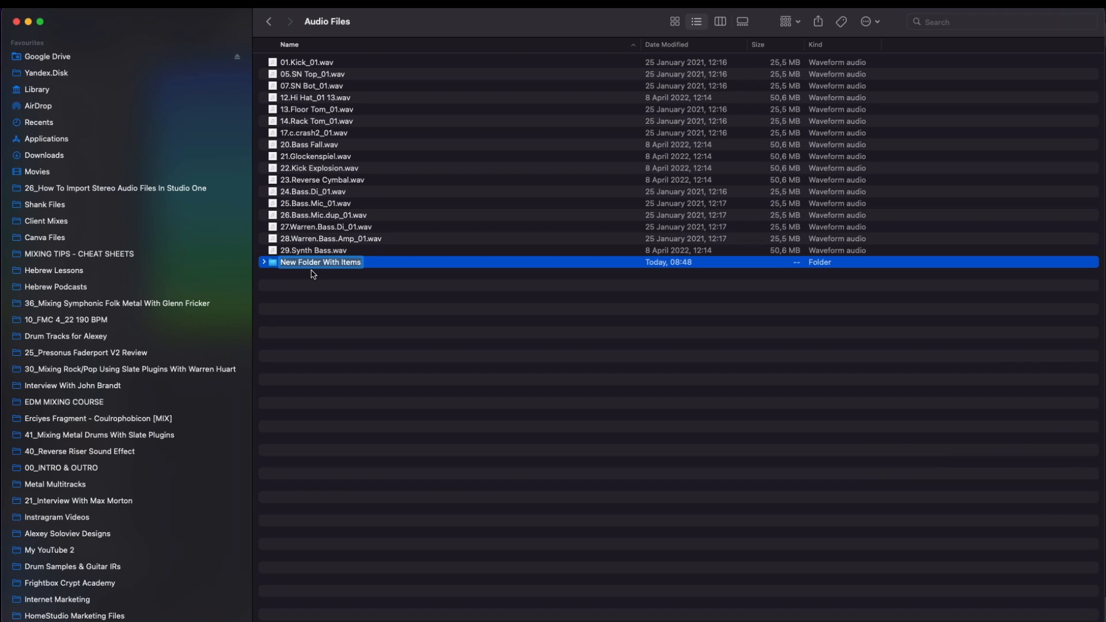
{"action": "type", "text": "S"}
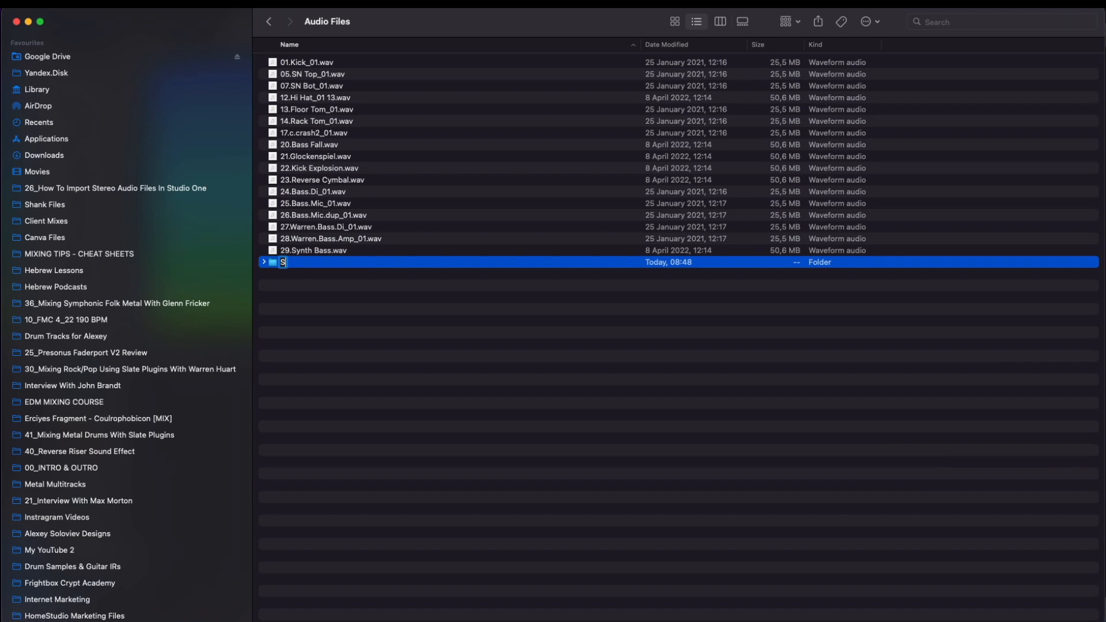
{"action": "type", "text": "TEREO"}
{"action": "key", "text": "Return"}
{"action": "key", "text": "Right"}
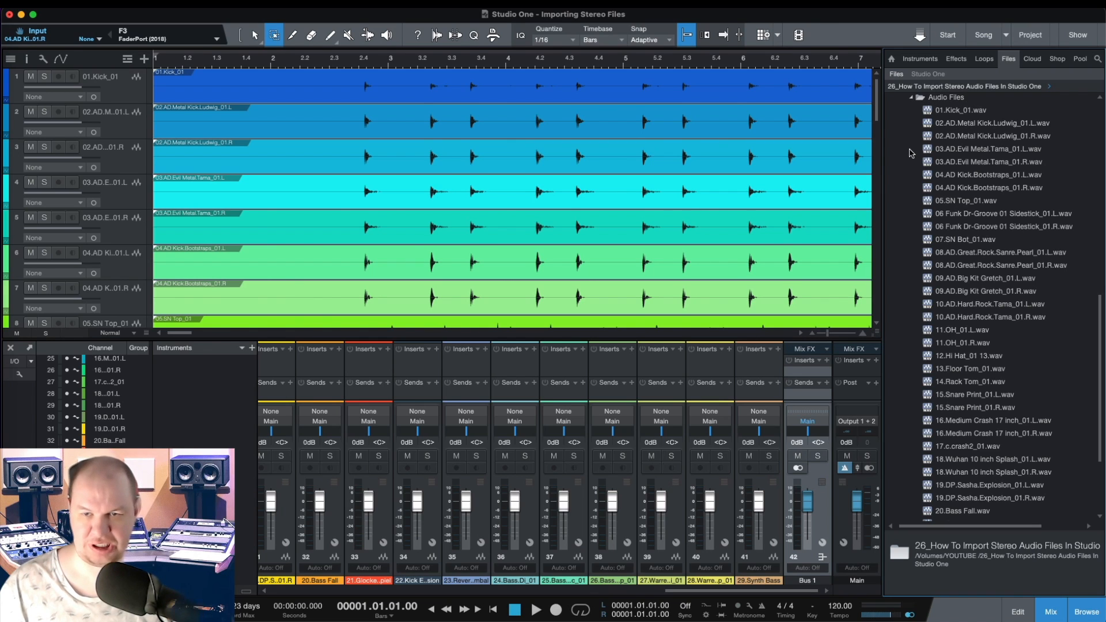
In Studio One's file browser, refresh the Audio Files folder listing
{"action": "left_click", "coordinate": [911, 151]}
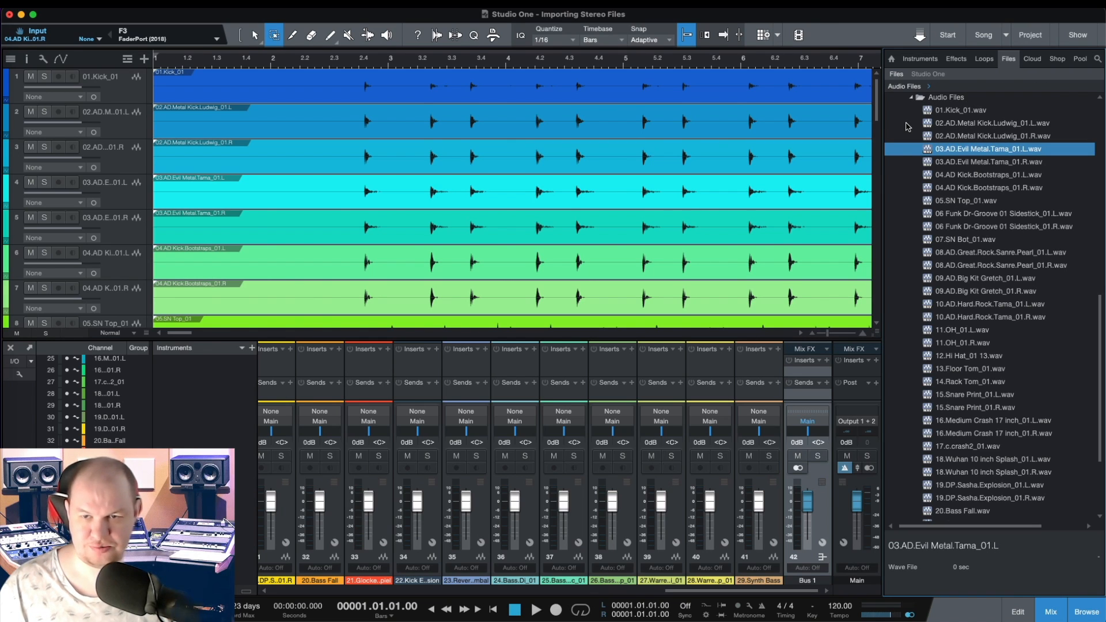
{"action": "right_click", "coordinate": [907, 124]}
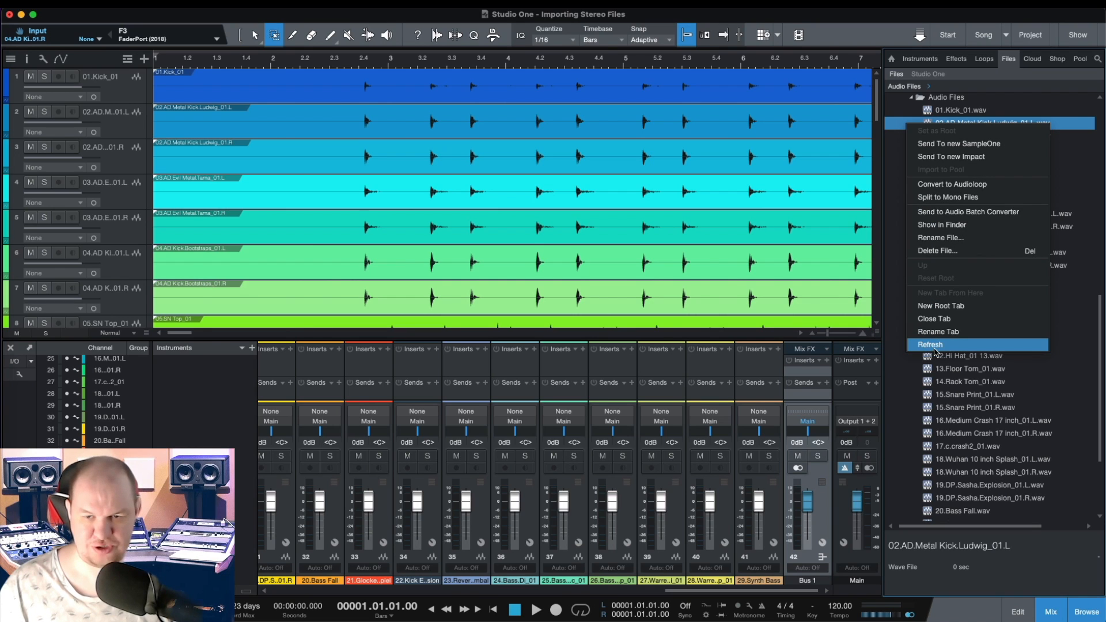
{"action": "left_click", "coordinate": [934, 347]}
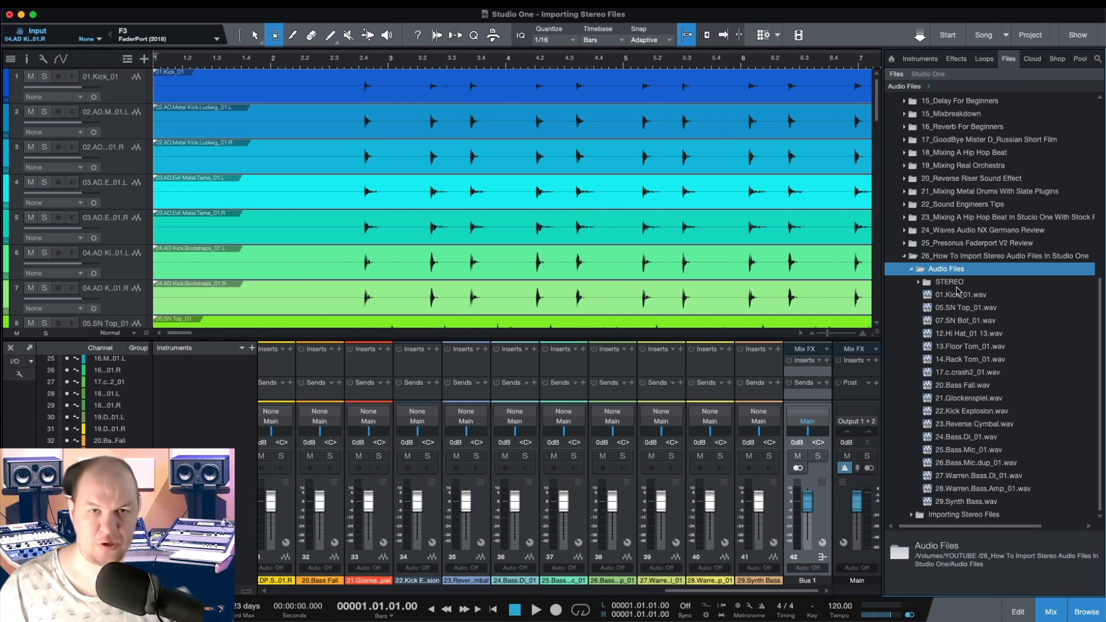
Merge all the left and right mono wave files in the STEREO folder into stereo files
{"action": "double_click", "coordinate": [956, 287]}
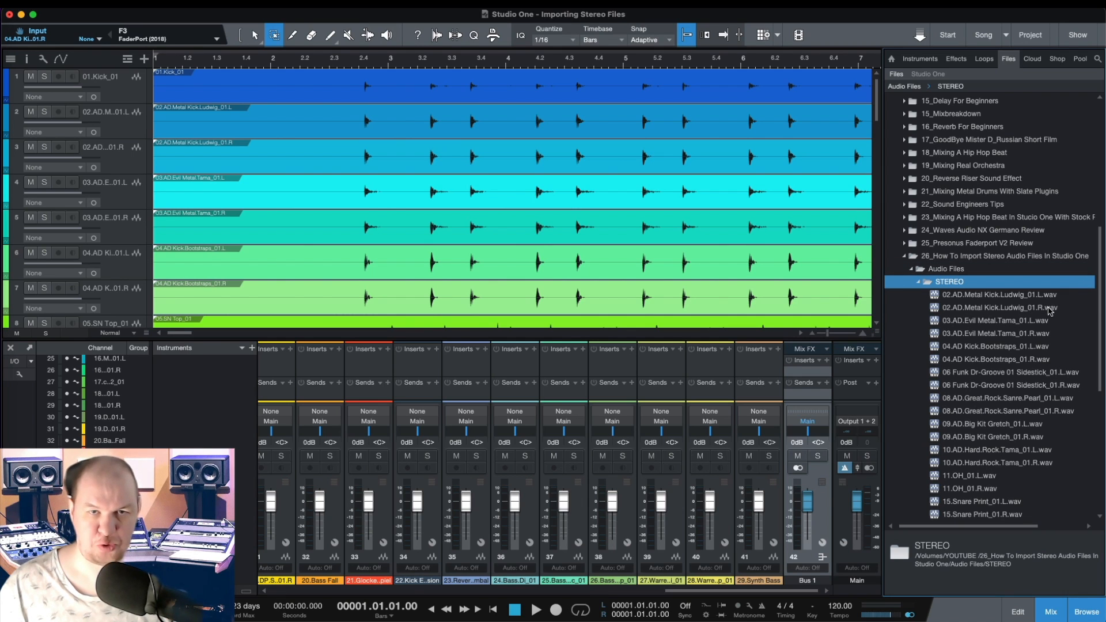
{"action": "scroll", "coordinate": [937, 109], "scroll_direction": "down", "scroll_amount": 5}
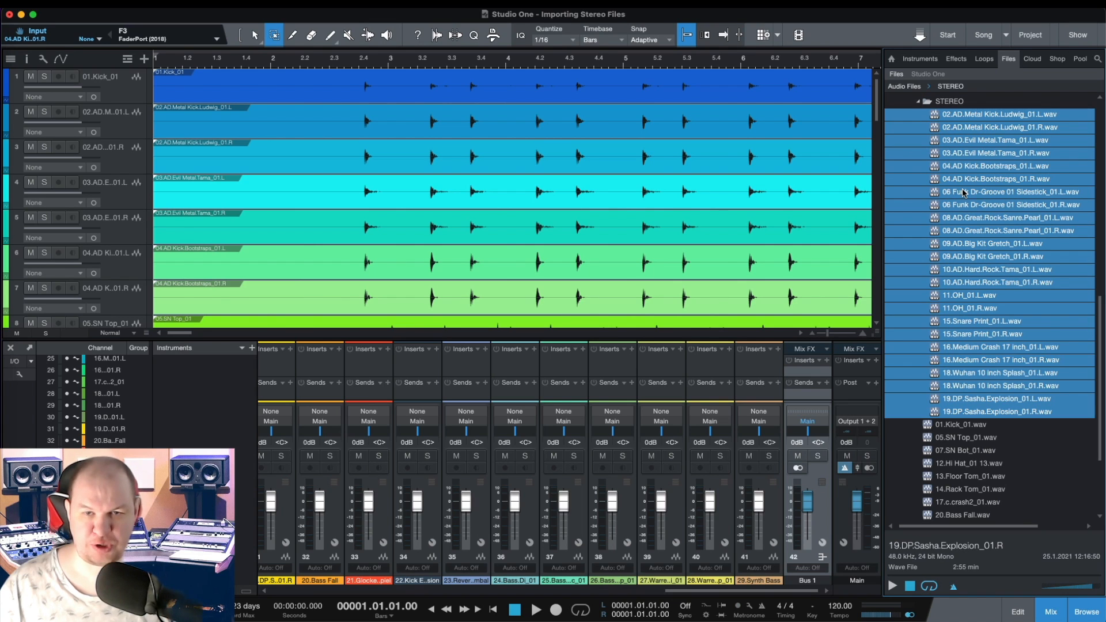
{"action": "right_click", "coordinate": [962, 190]}
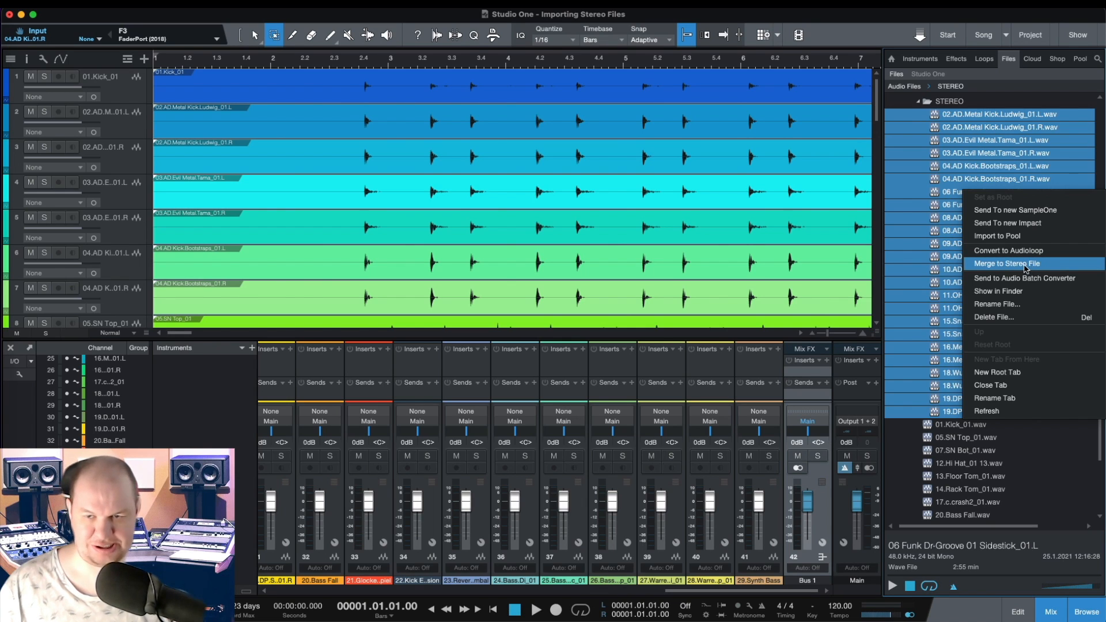
{"action": "left_click", "coordinate": [1025, 267]}
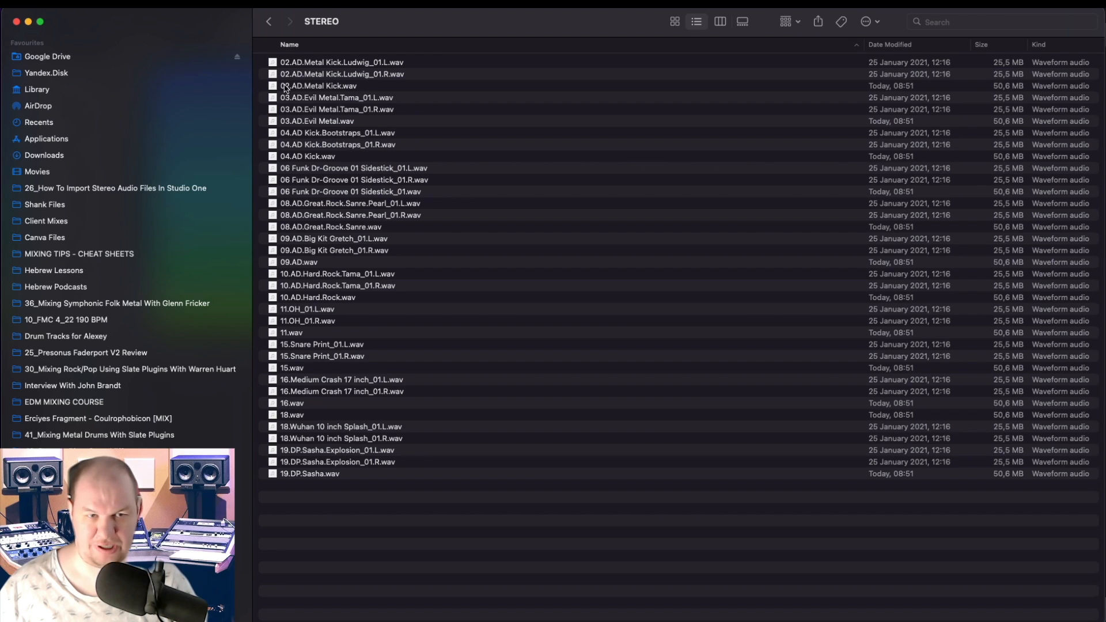
In Finder, inspect the merged files 02.AD.Metal Kick.wav, 03.AD.Evil Metal.wav and 04.AD Kick.wav in the STEREO folder
{"action": "left_click", "coordinate": [335, 88]}
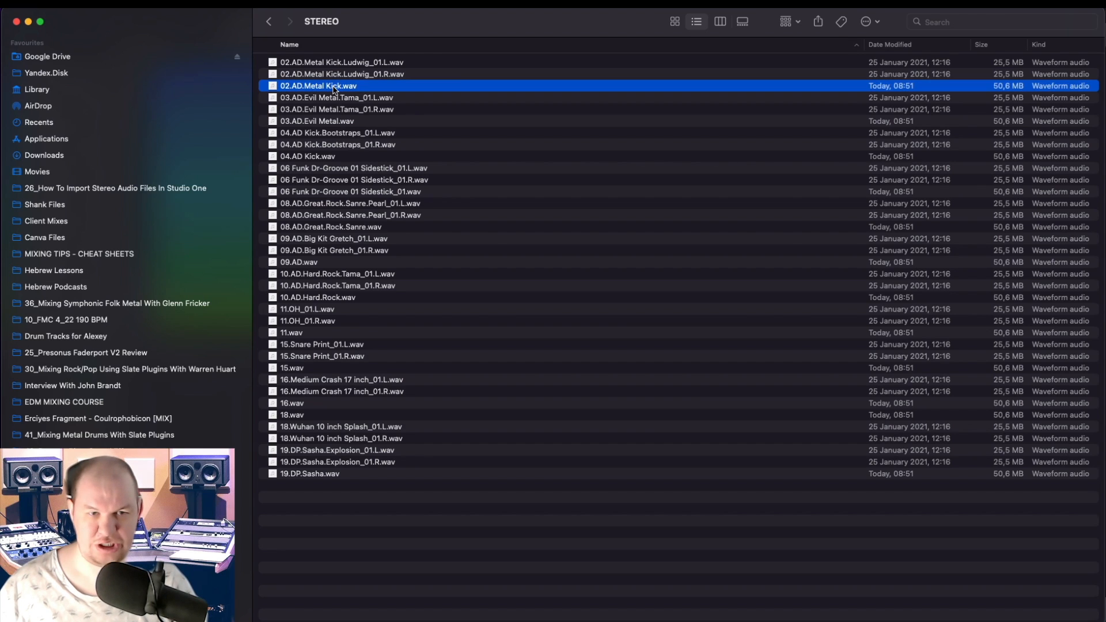
{"action": "left_click", "coordinate": [333, 123]}
{"action": "left_click", "coordinate": [323, 158]}
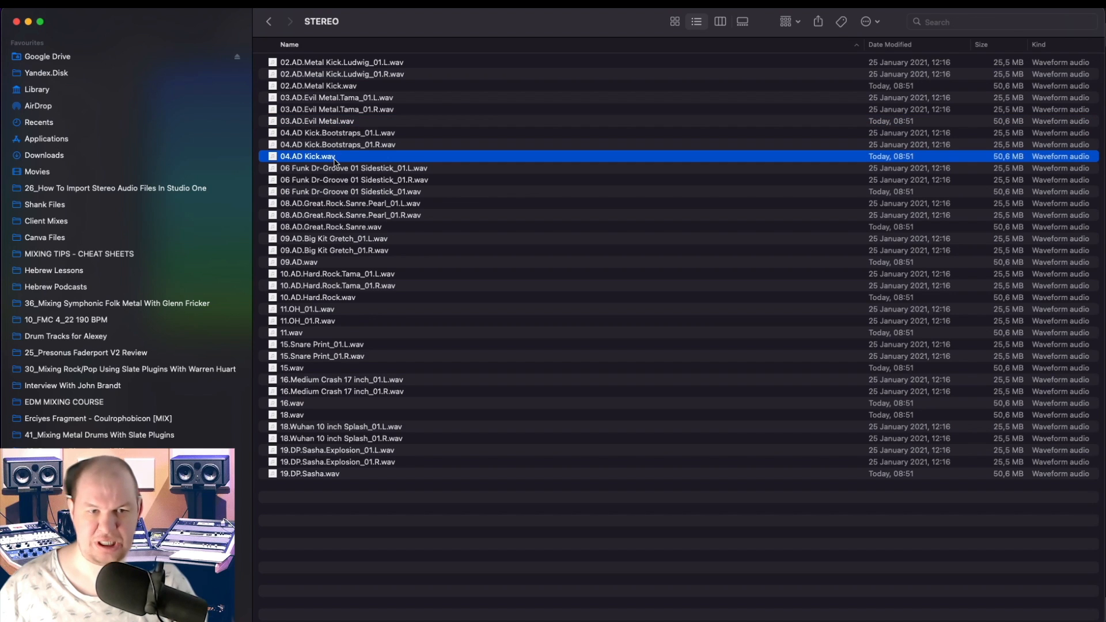
Move the merged stereo files, from 02.AD.Metal Kick.wav to 19.DP.Sasha.wav, out of the STEREO folder into Audio Files
{"action": "key", "text": "super+bracketleft"}
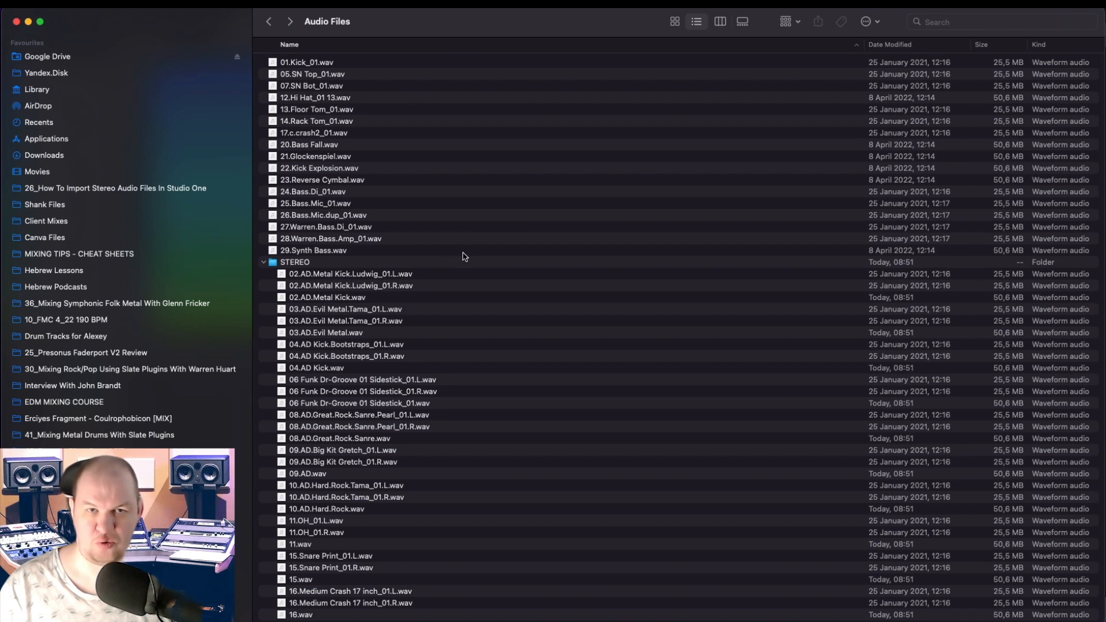
{"action": "scroll", "coordinate": [465, 256], "scroll_direction": "down", "scroll_amount": 2}
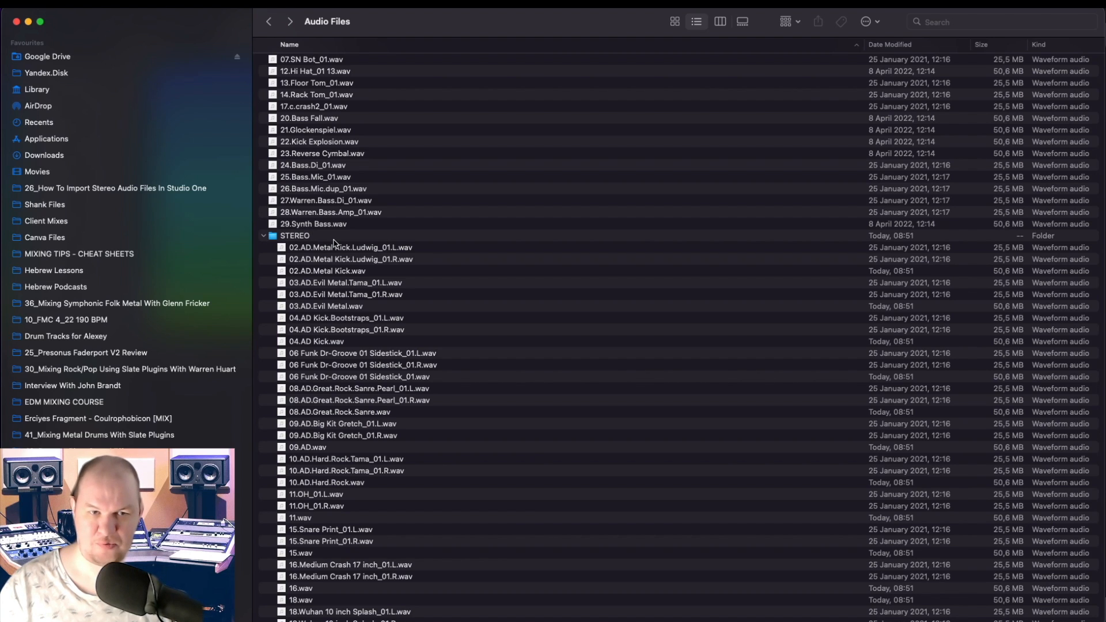
{"action": "left_click", "coordinate": [302, 237]}
{"action": "scroll", "coordinate": [321, 195], "scroll_direction": "down", "scroll_amount": 4}
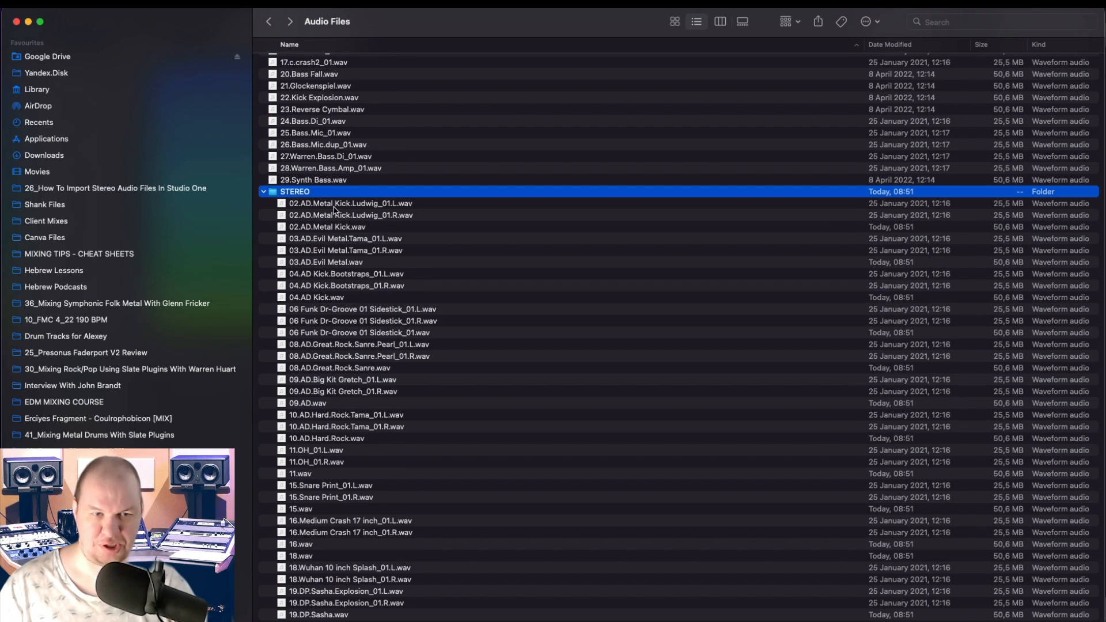
{"action": "left_click", "coordinate": [336, 205]}
{"action": "key", "text": "super+a"}
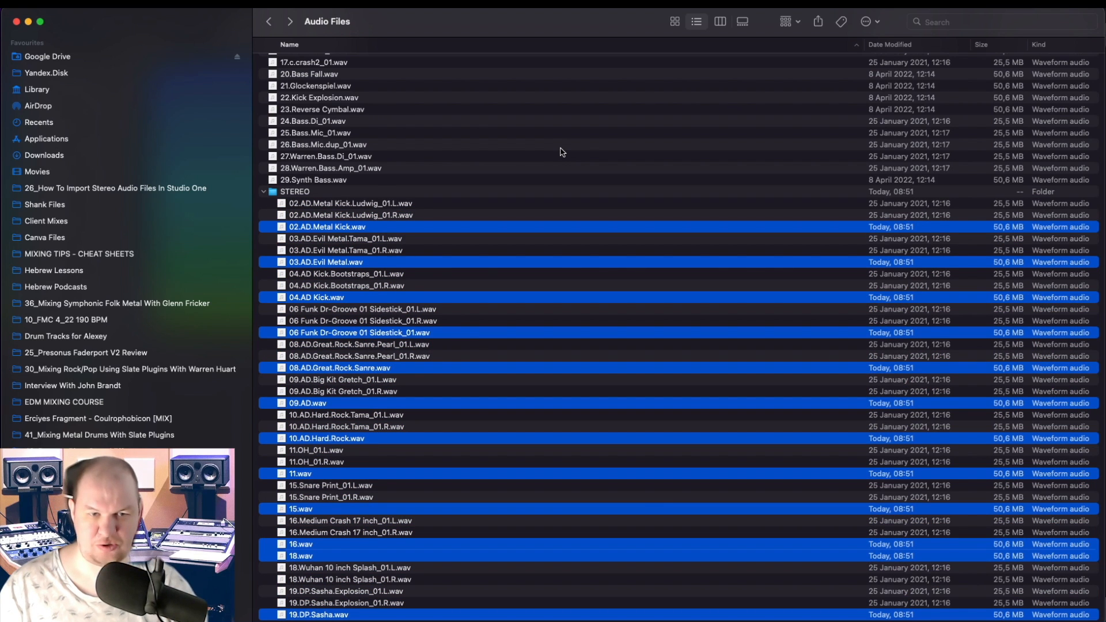
{"action": "scroll", "coordinate": [562, 152], "scroll_direction": "up", "scroll_amount": 3}
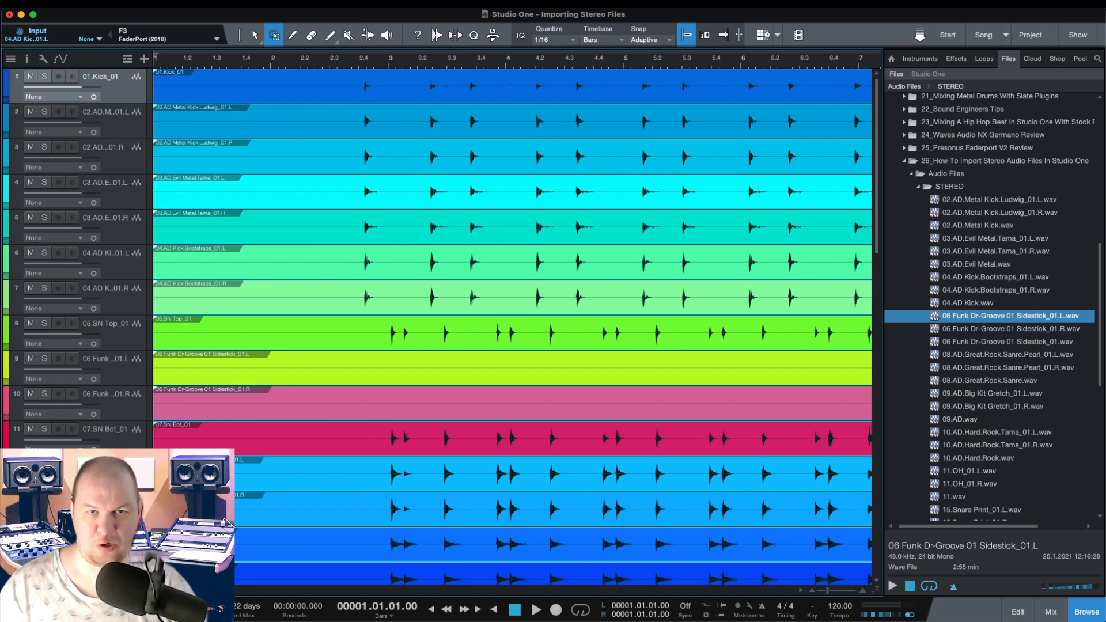
Remove all tracks from the Studio One song and import 01.Kick_01.wav through 29.Synth Bass.wav from Audio Files, excluding the STEREO folder
{"action": "key", "text": "super+a"}
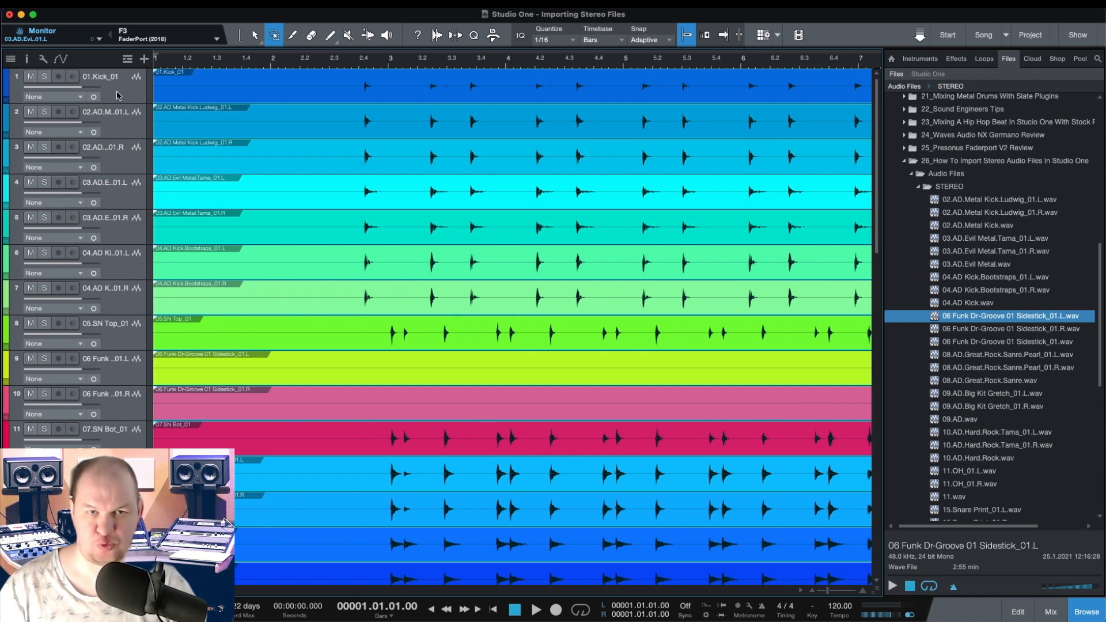
{"action": "right_click", "coordinate": [118, 95]}
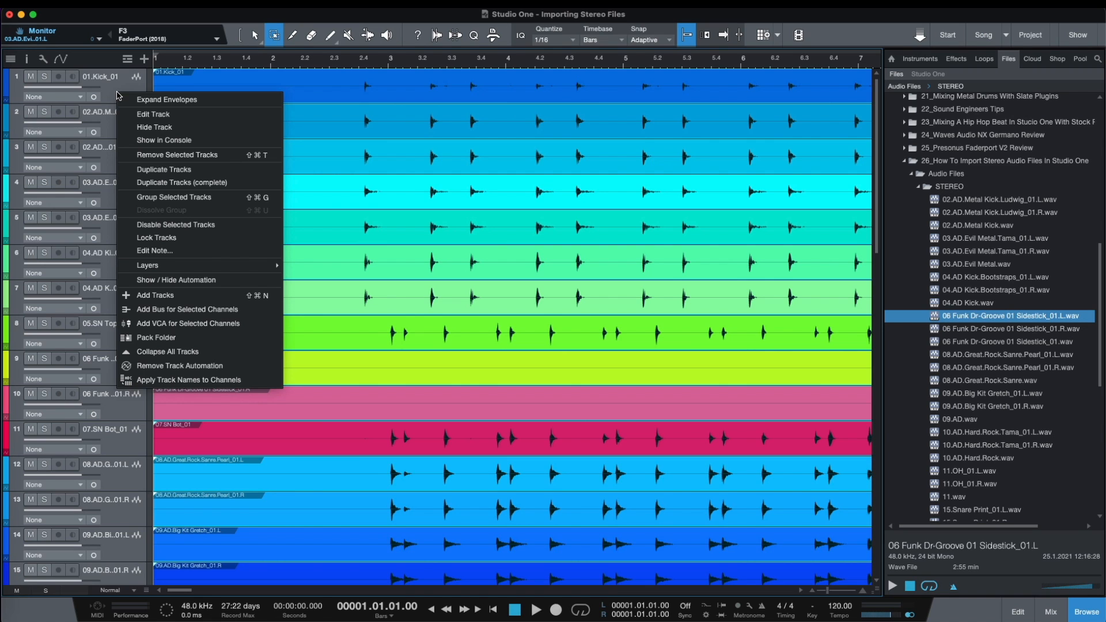
{"action": "left_click", "coordinate": [178, 155]}
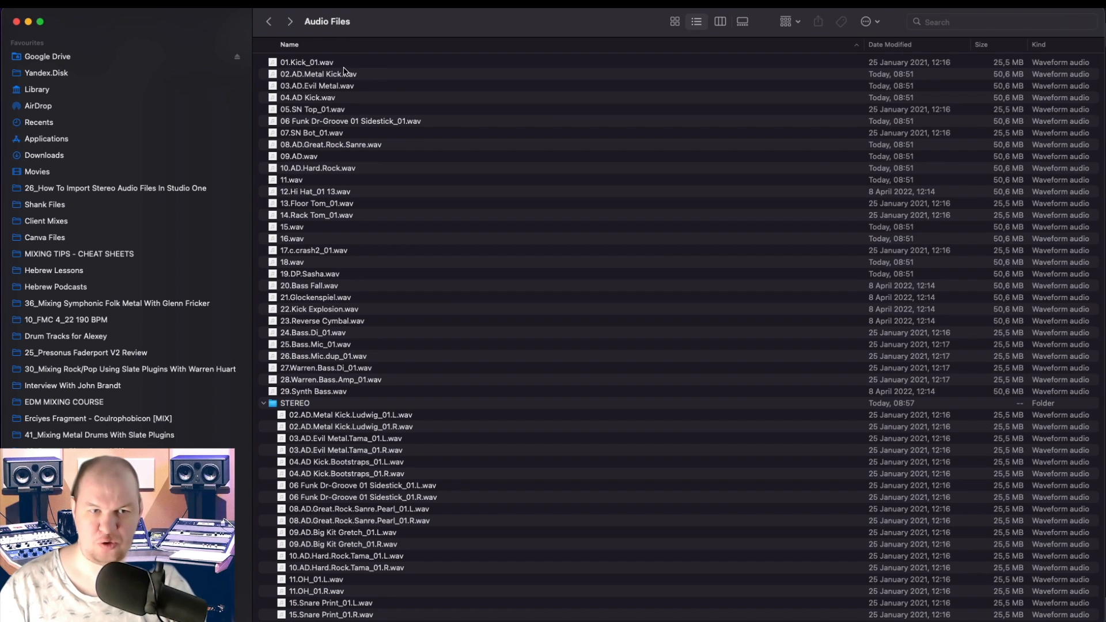
{"action": "left_click", "coordinate": [325, 65]}
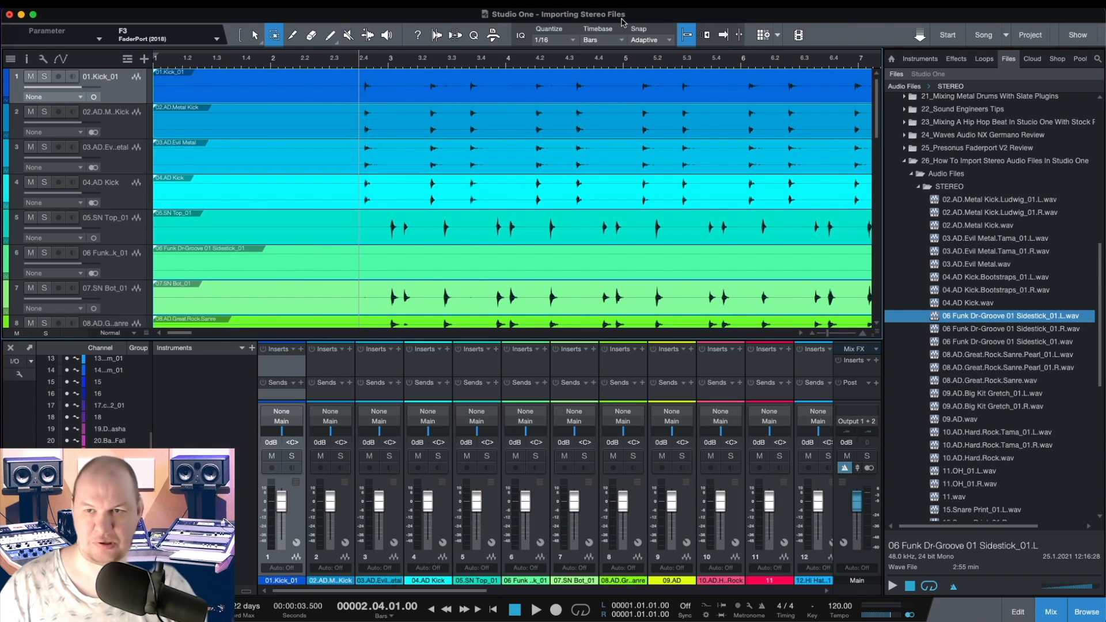
Remove all unused files from the song's Pool with the Delete Files permanently option enabled
{"action": "left_click", "coordinate": [1080, 60]}
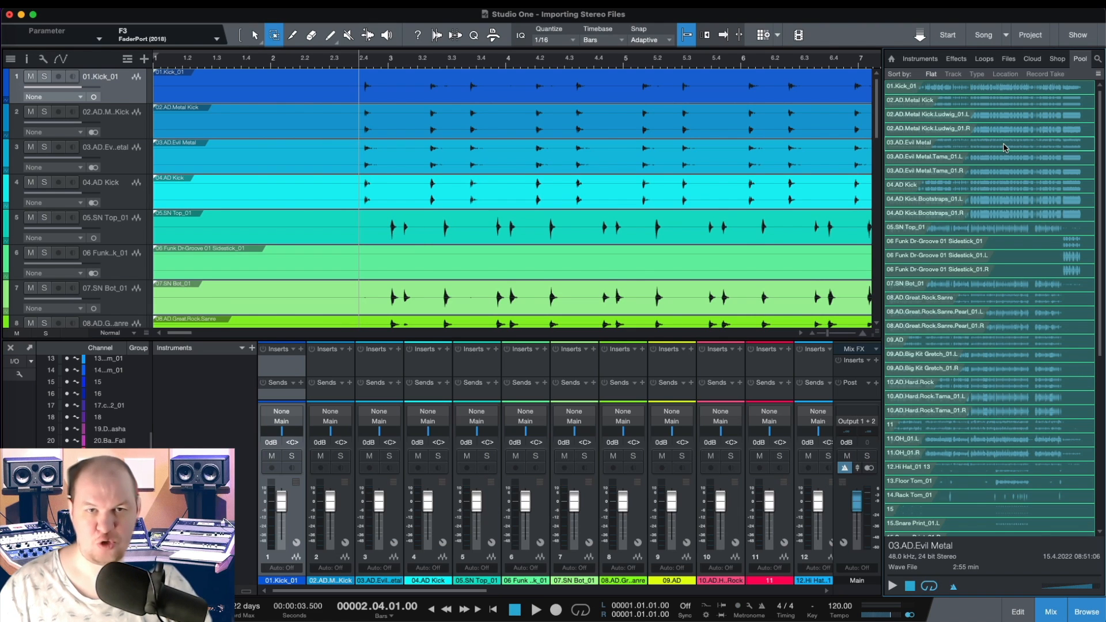
{"action": "right_click", "coordinate": [1004, 148]}
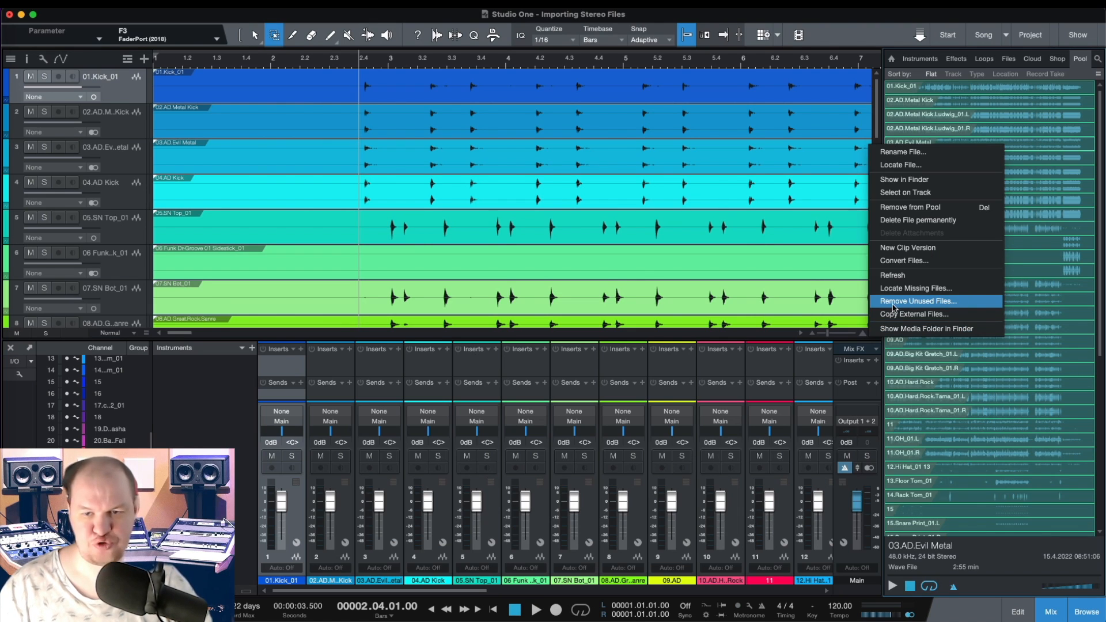
{"action": "left_click", "coordinate": [950, 305]}
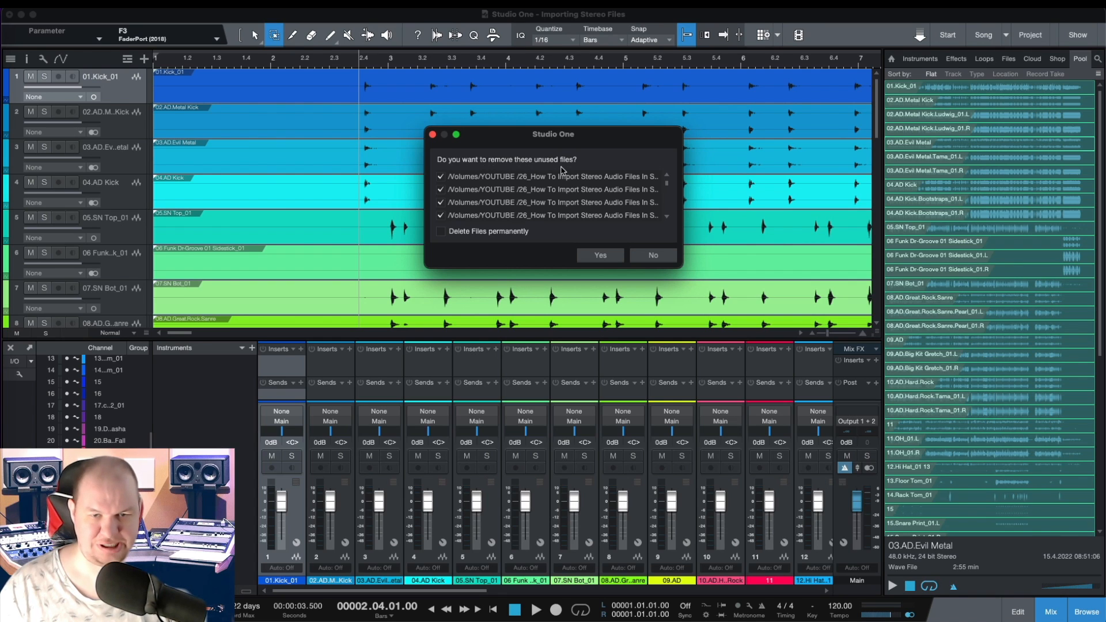
{"action": "left_click", "coordinate": [441, 231]}
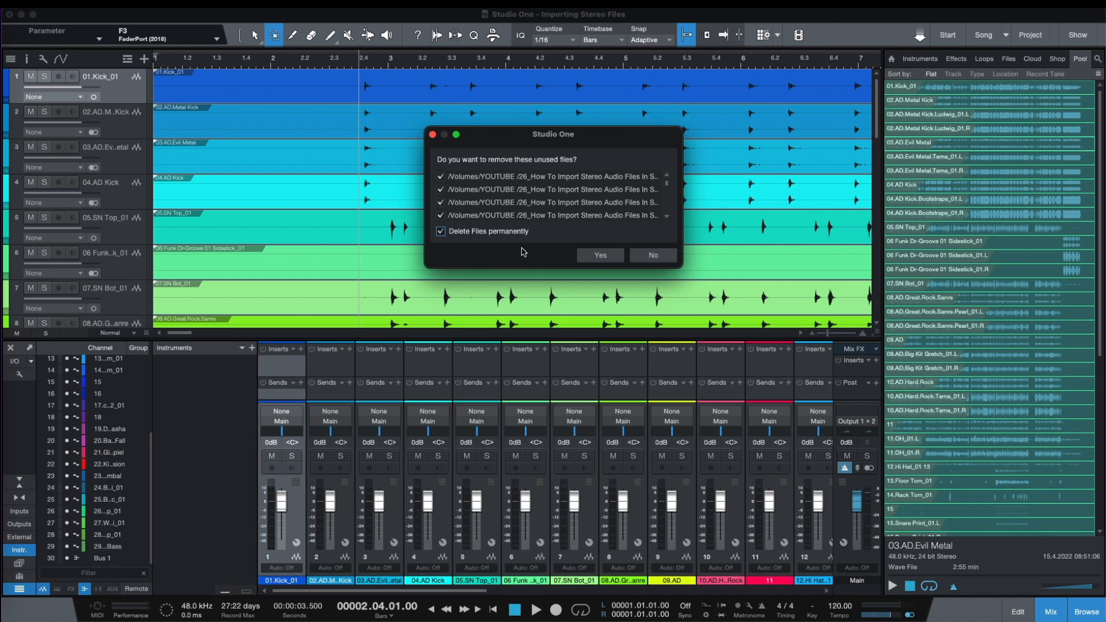
{"action": "left_click", "coordinate": [600, 258]}
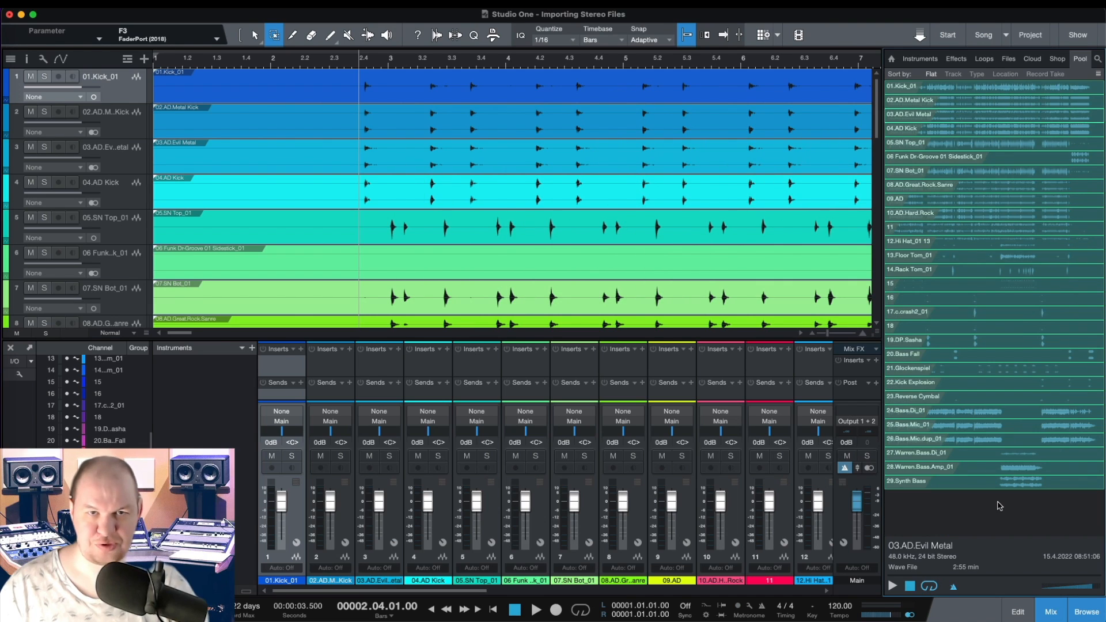